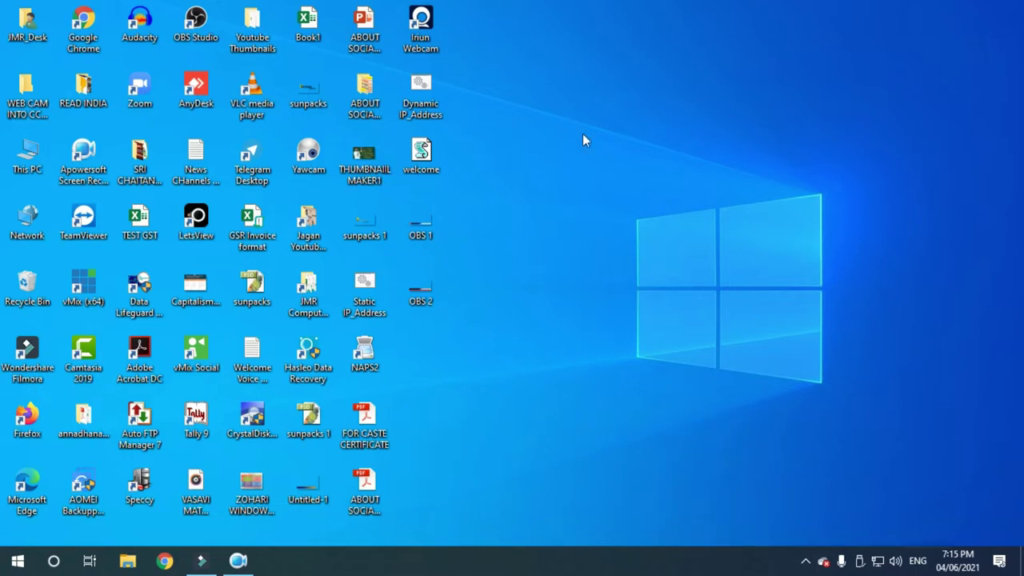
- Open Iriun Webcam to check its phone connection status and close its window
double_click(430, 50)
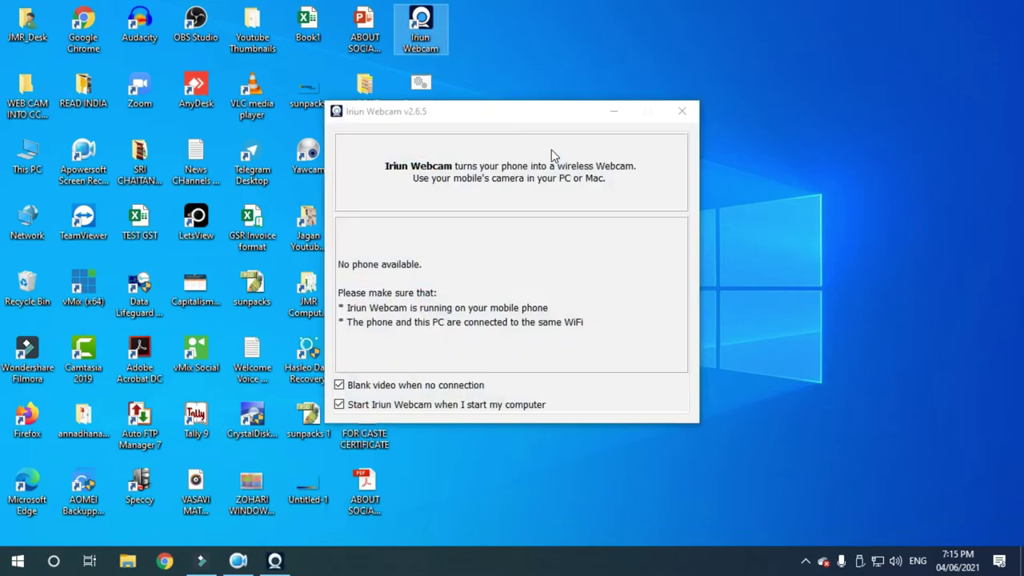
click(679, 111)
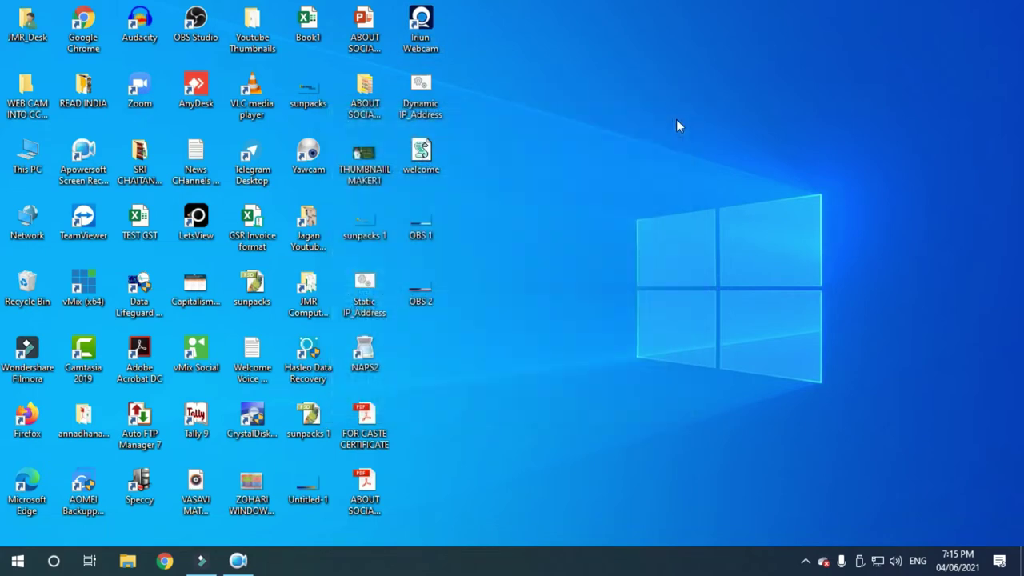
right_click(583, 172)
click(612, 218)
right_click(575, 172)
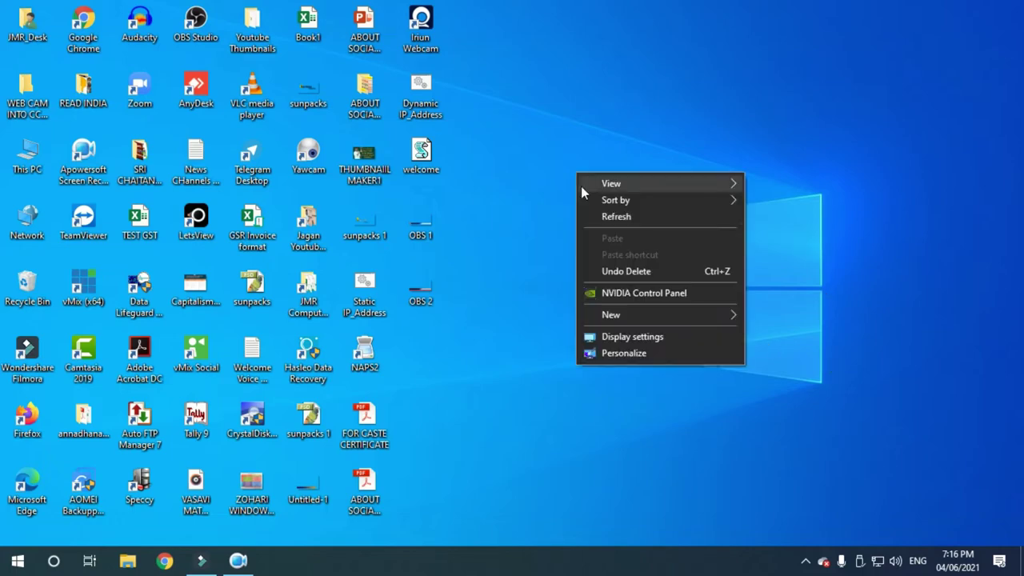
click(603, 212)
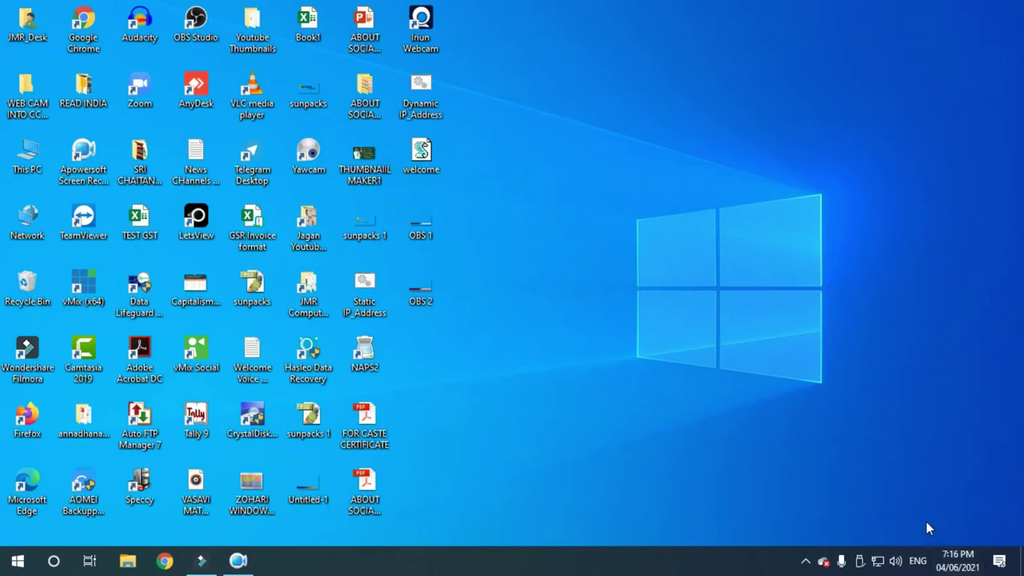
- Examine the playback and recording devices in the Windows Sound settings and close the dialog
right_click(897, 564)
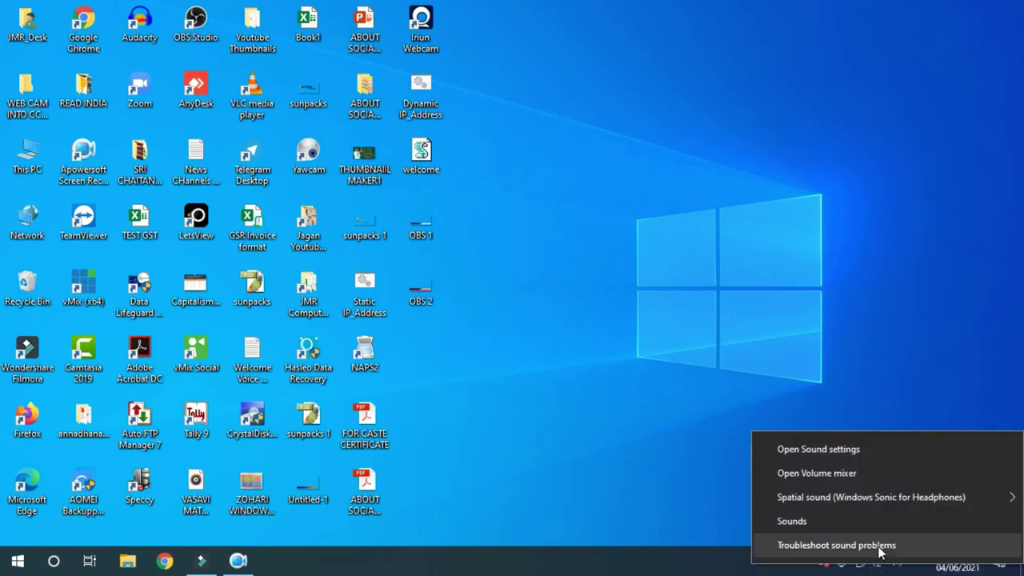
click(824, 522)
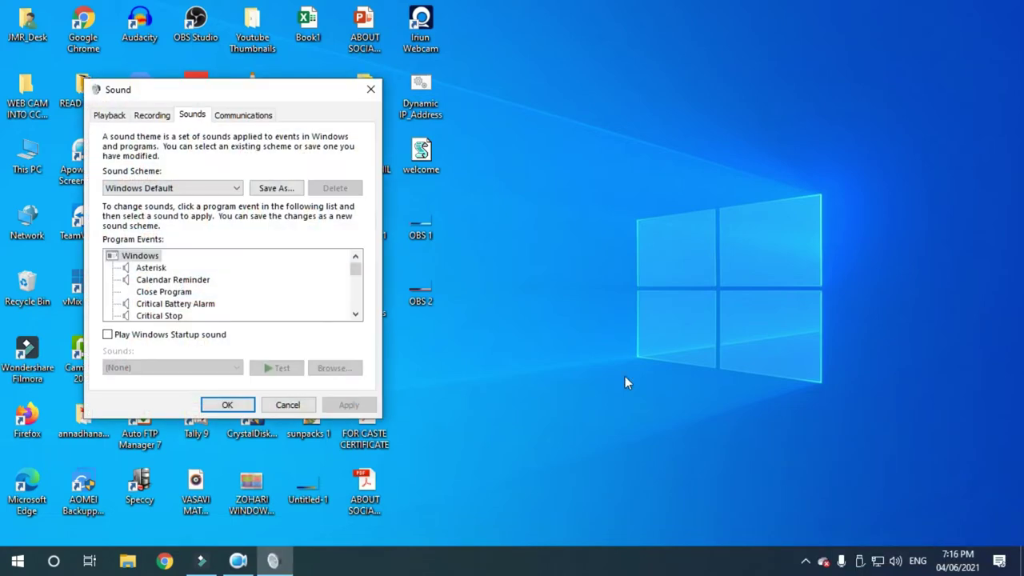
click(106, 117)
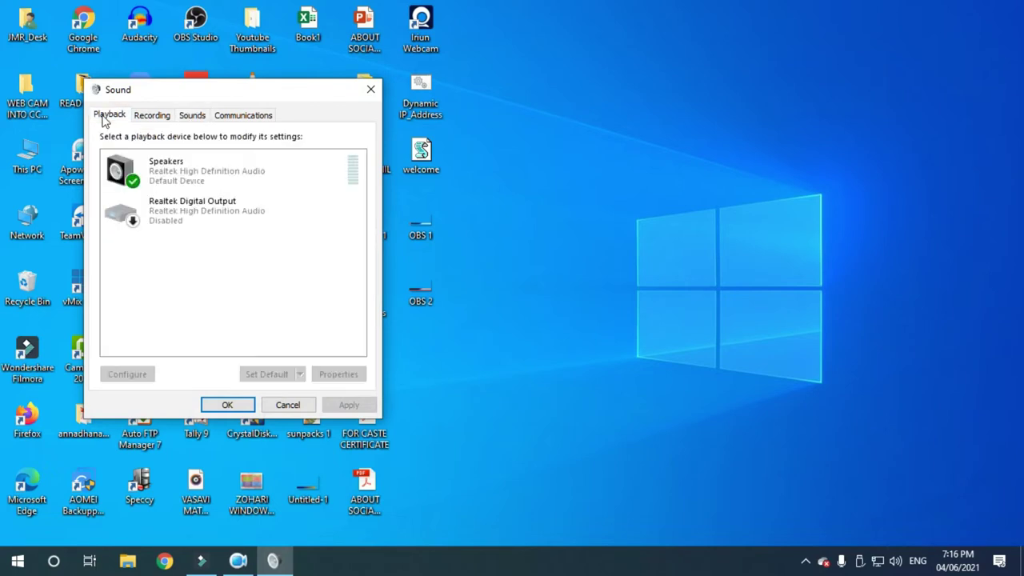
click(143, 120)
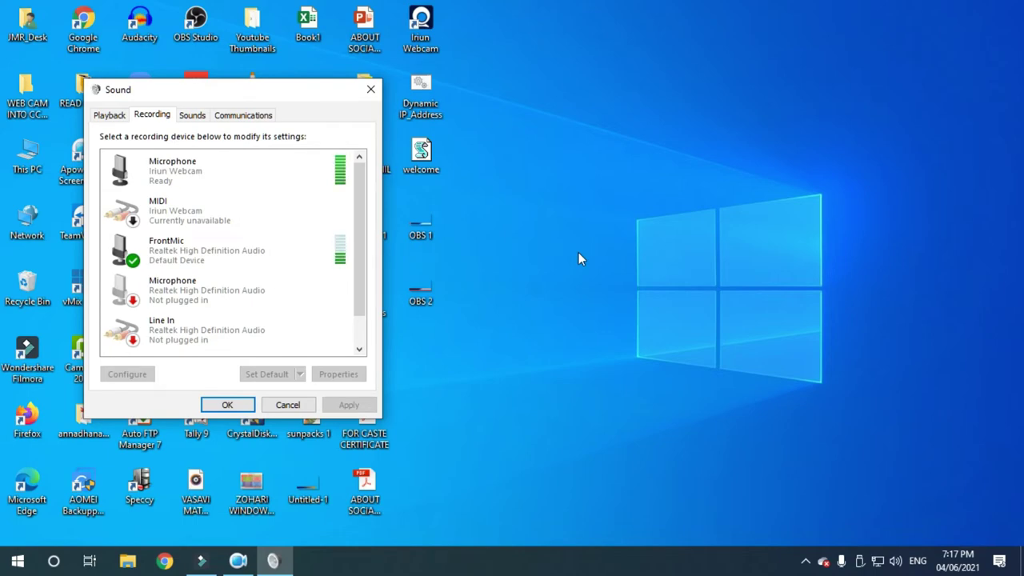
click(225, 405)
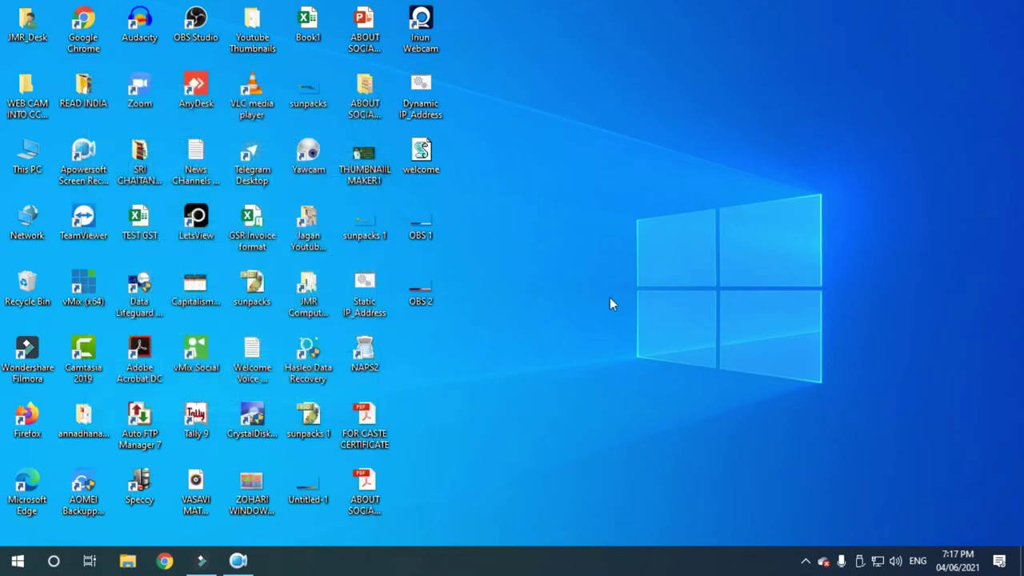
right_click(613, 287)
click(641, 327)
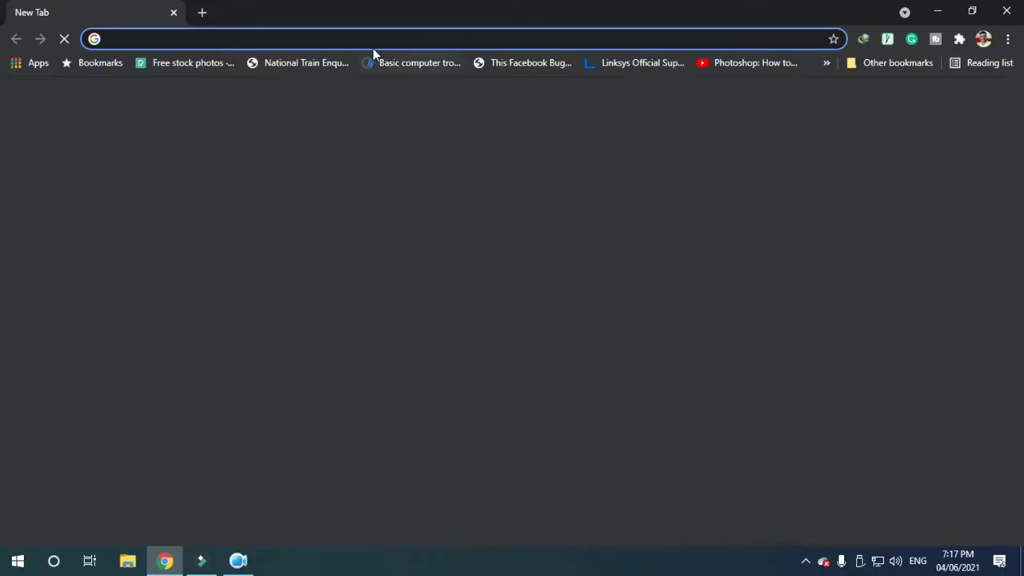
- Search the web in Google Chrome for "voice to text" and open dictation.io's voice notepad
click(375, 43)
text(voic)
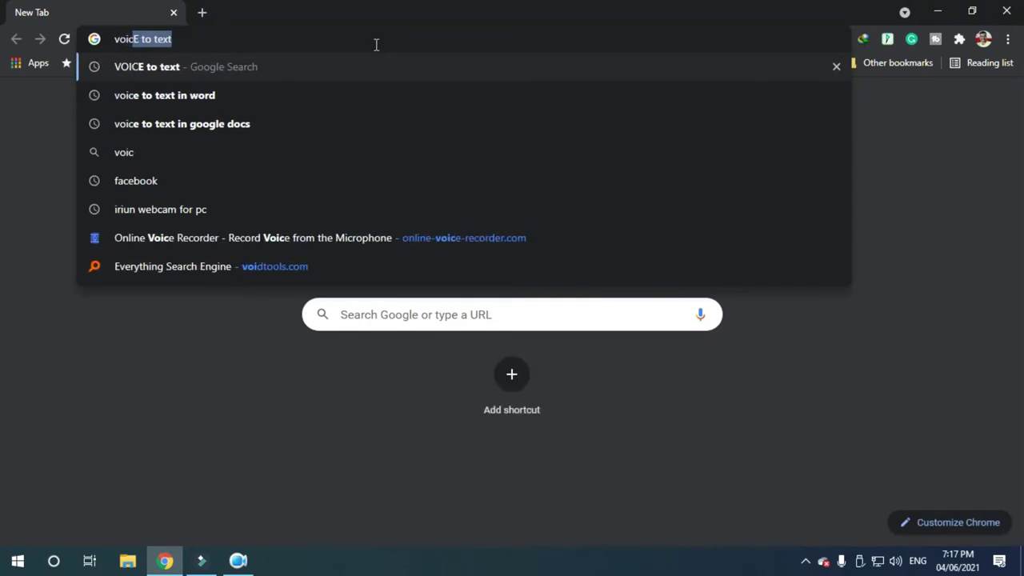
text(e to text)
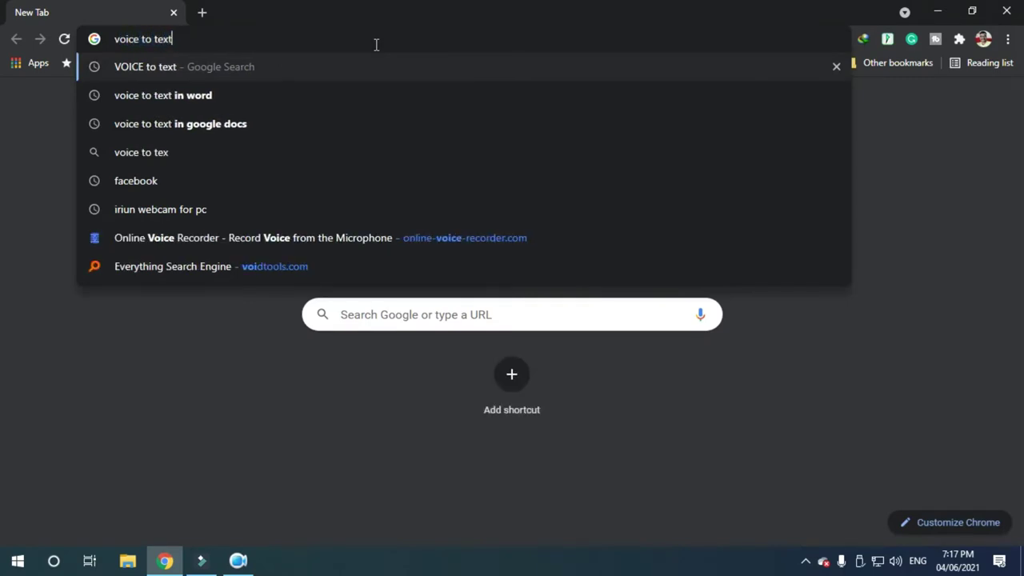
key(Return)
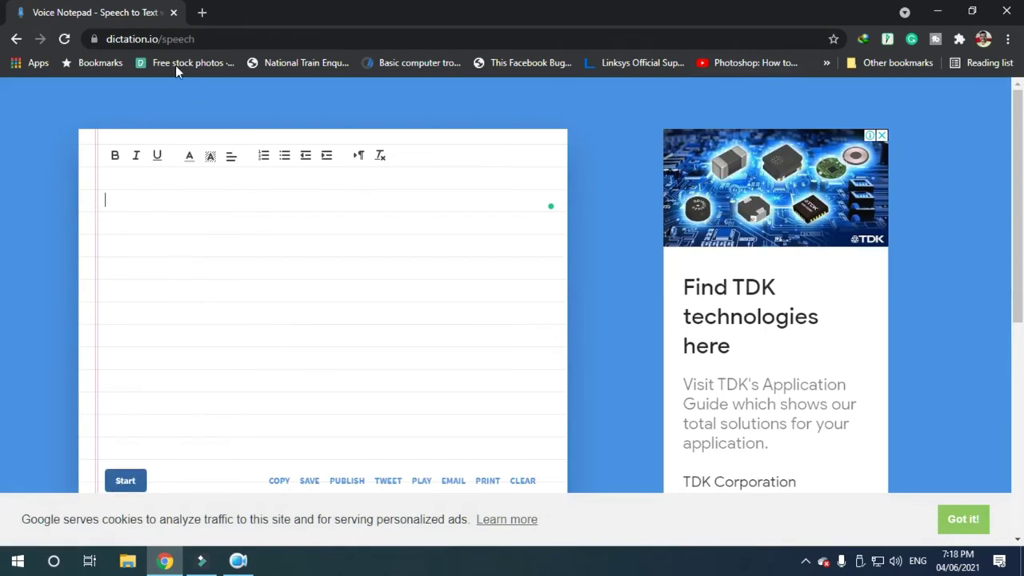
- Dictate a short spoken greeting into the dictation.io voice notepad and stop the dictation
click(126, 481)
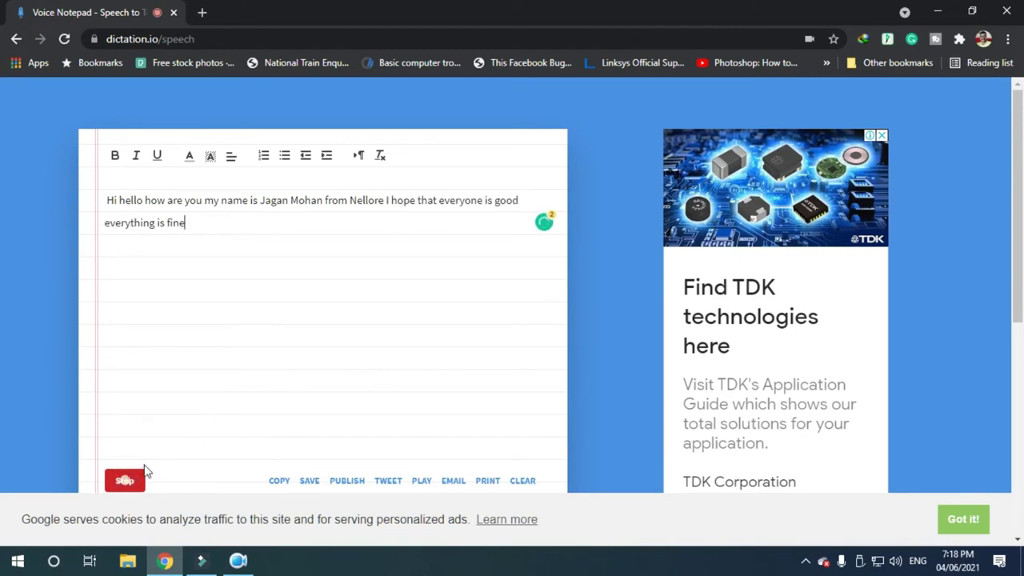
click(125, 480)
- Select Microphone (Iriun Webcam) as the microphone dictation.io may access, and minimize the browser
click(810, 39)
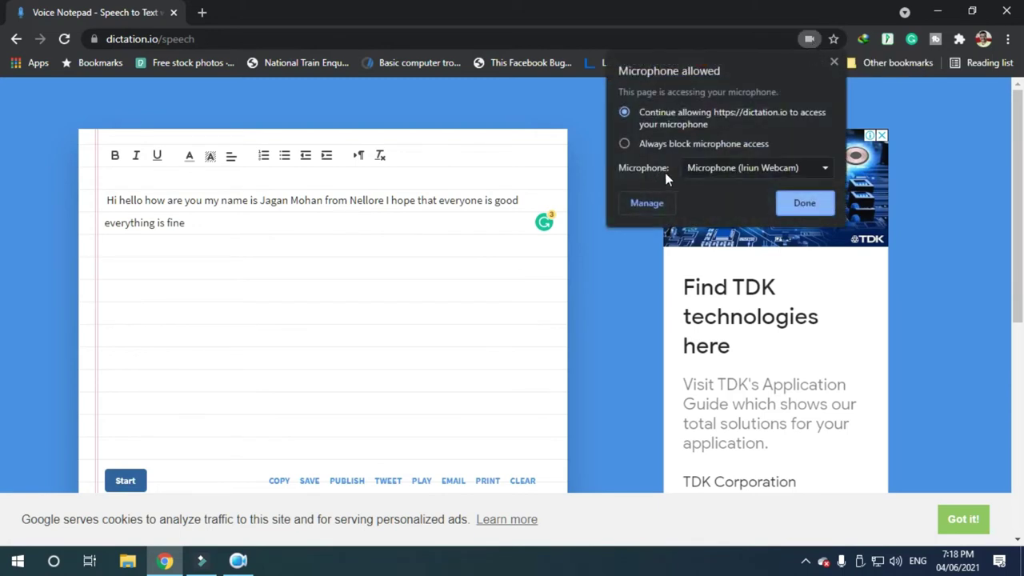
click(722, 175)
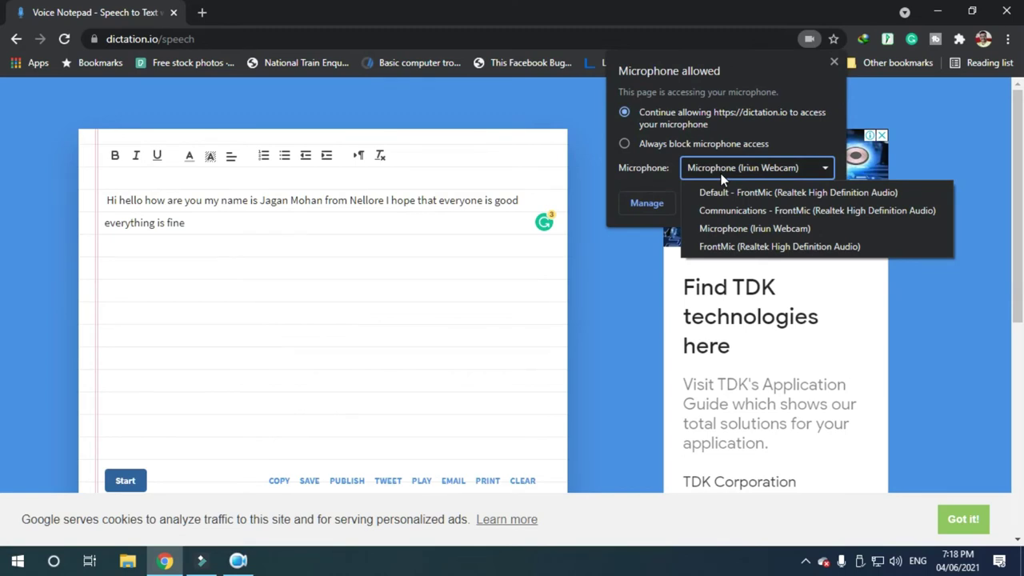
click(744, 231)
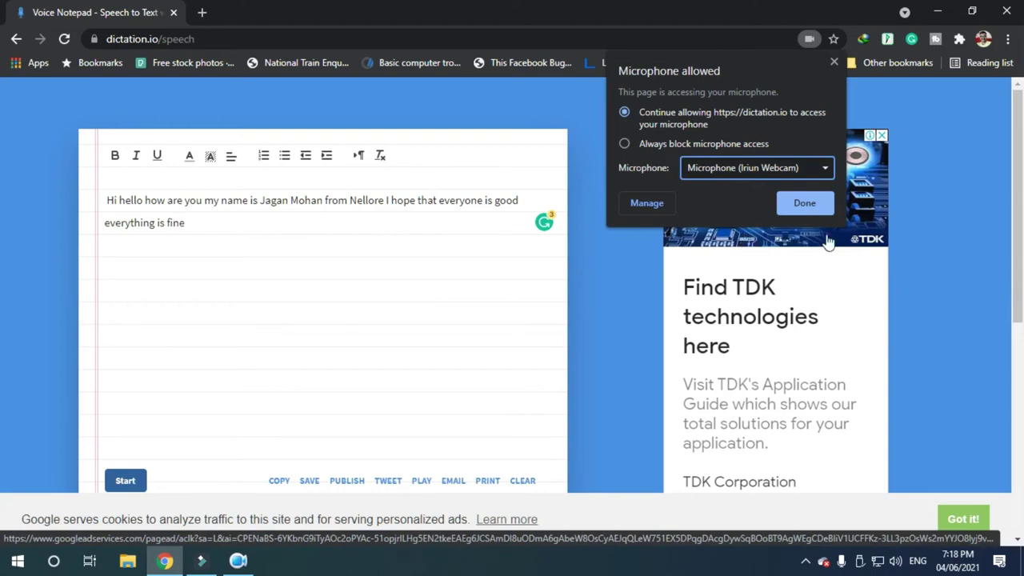
click(802, 204)
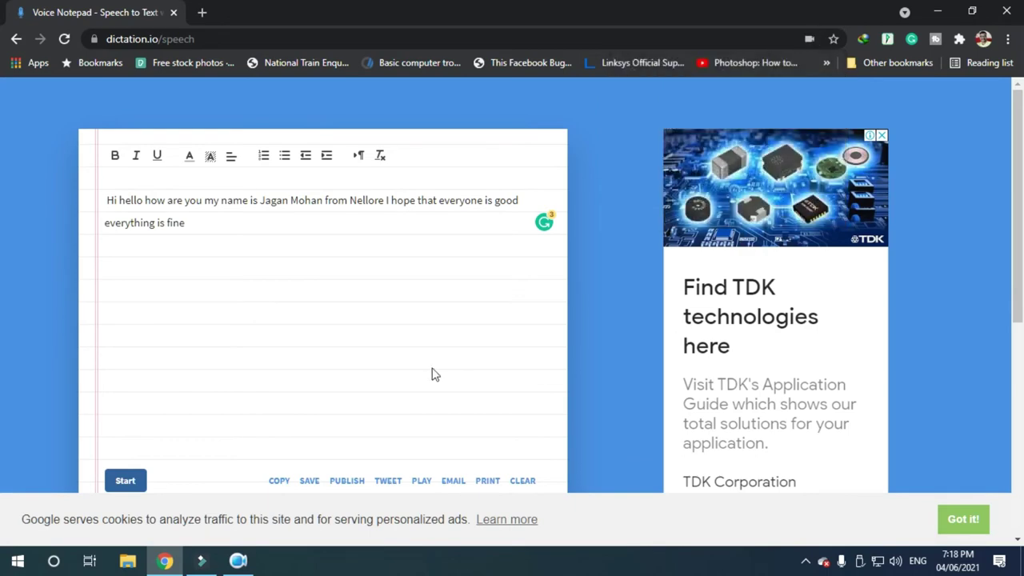
click(938, 12)
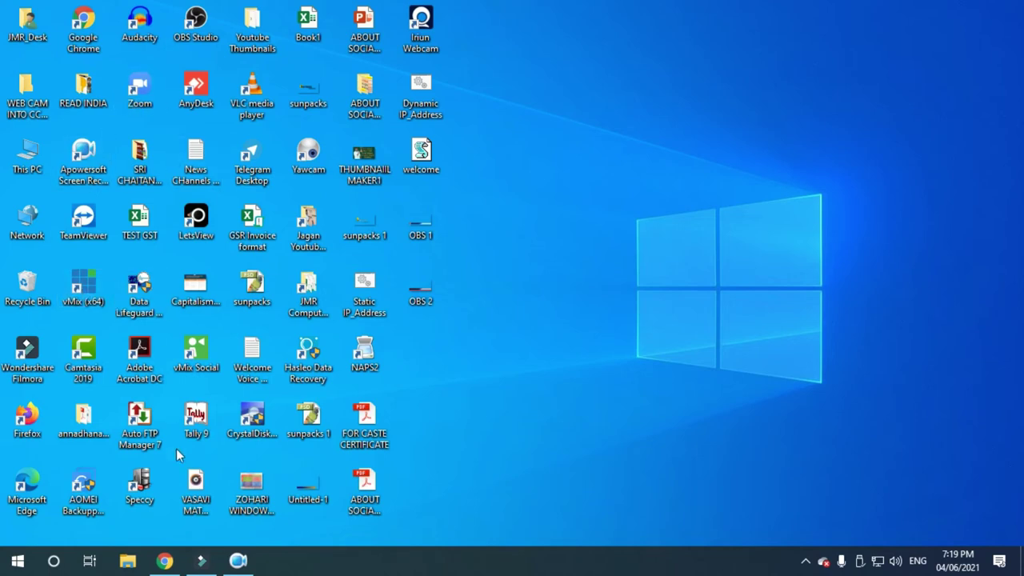
click(139, 102)
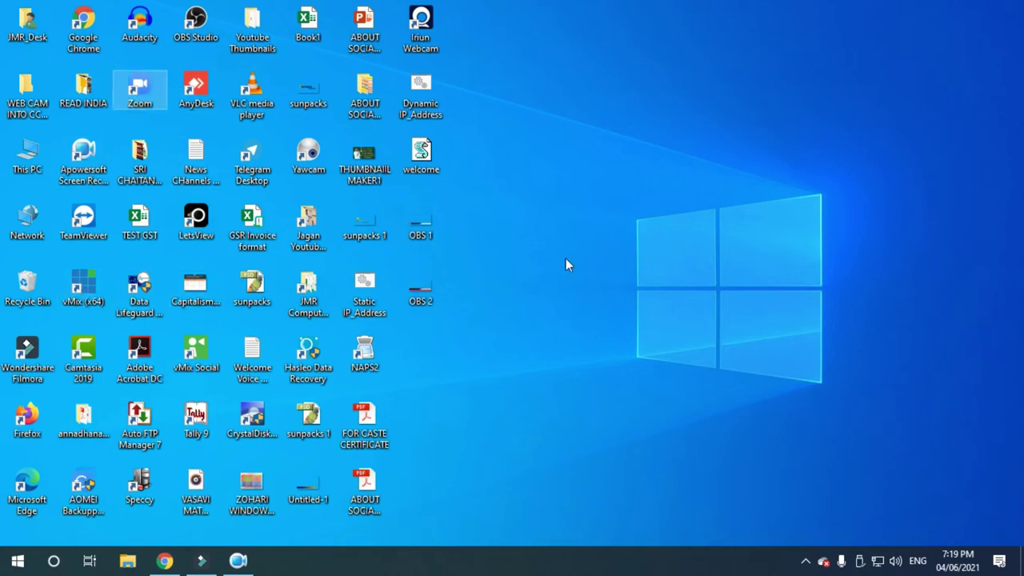
right_click(660, 285)
click(696, 331)
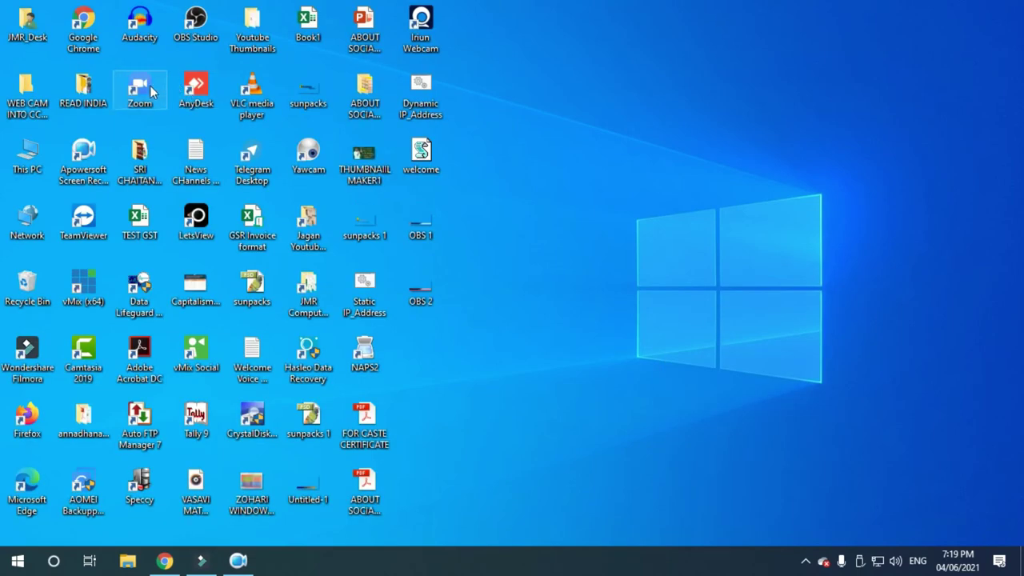
- Open Zoom, start a new meeting and maximize the meeting window
double_click(150, 86)
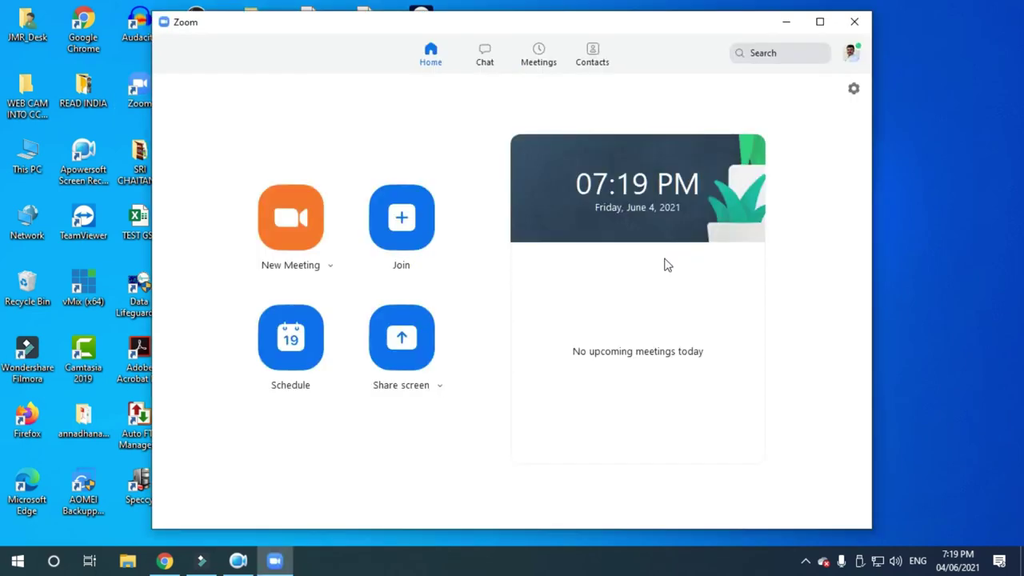
click(282, 218)
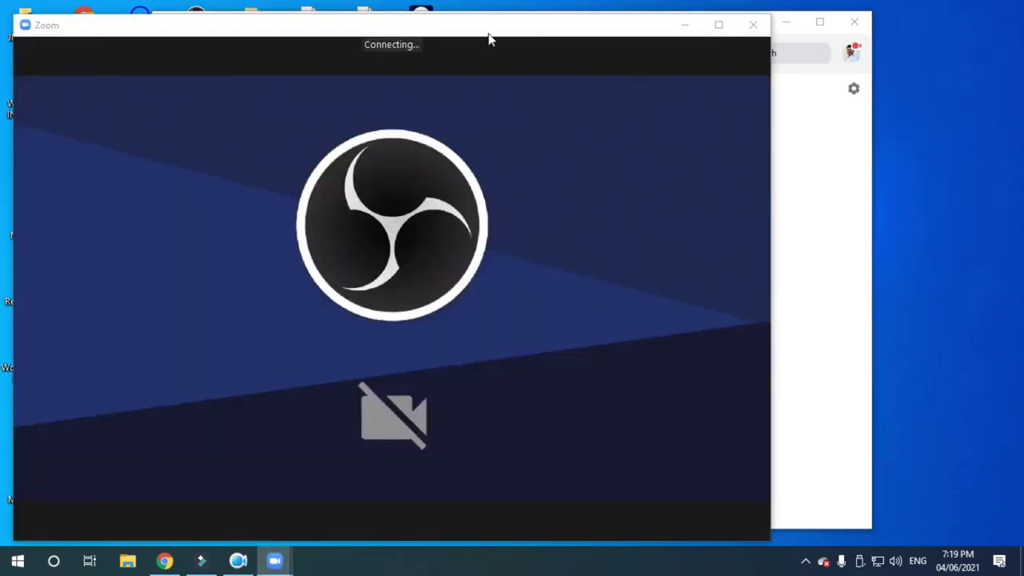
click(719, 25)
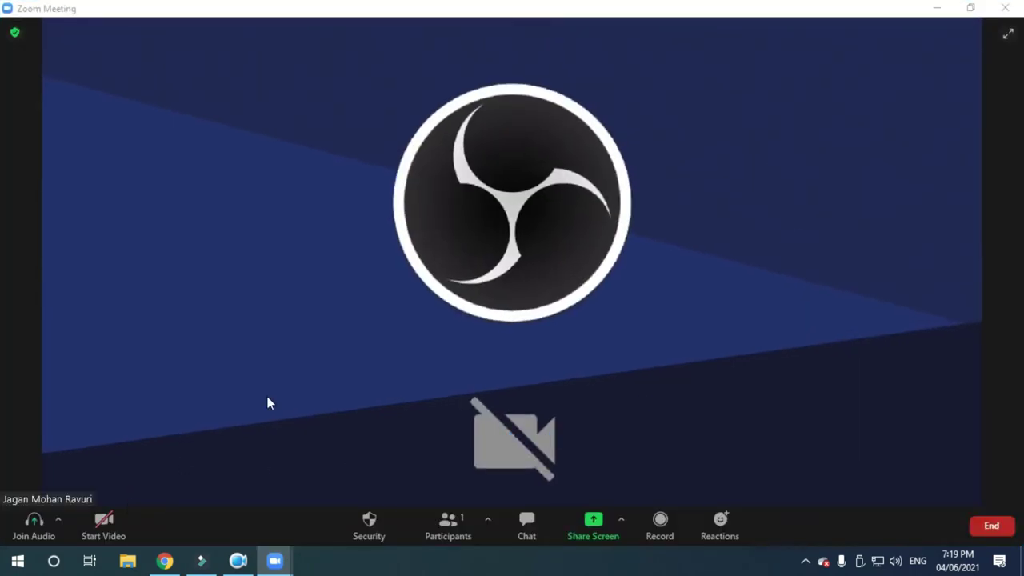
- Check which microphone and speaker the Zoom meeting uses in its audio options
click(59, 521)
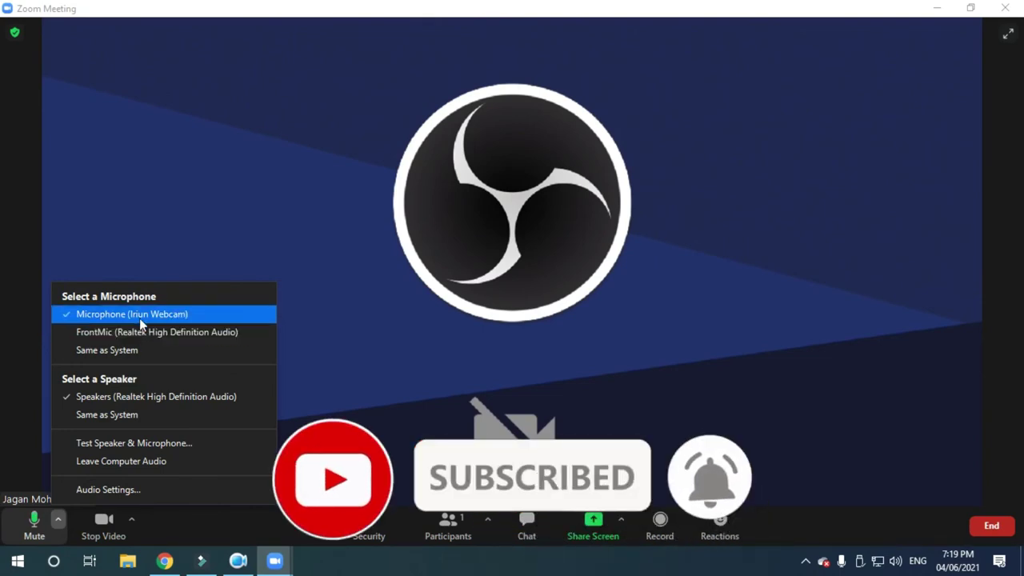
click(296, 244)
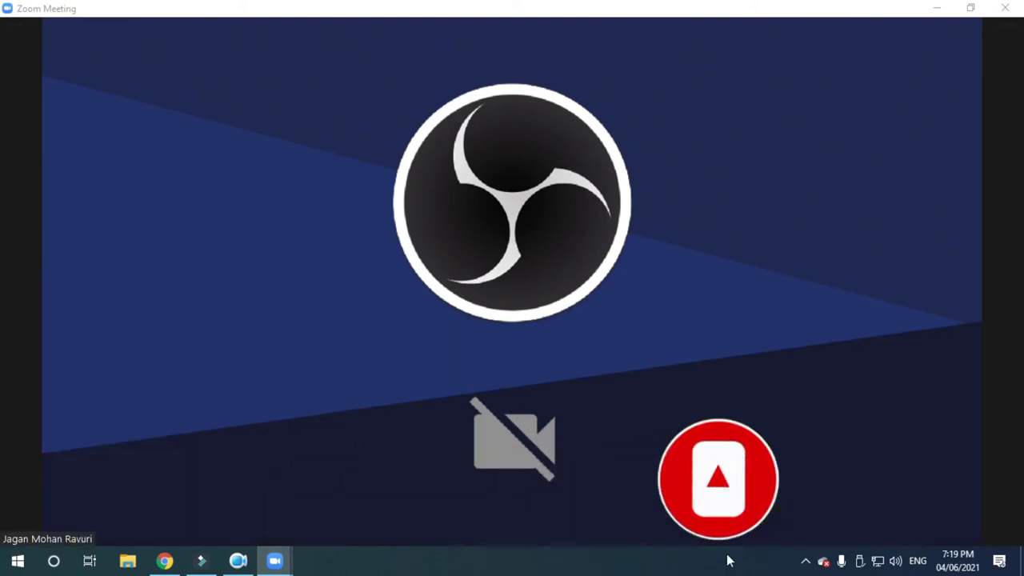
- Record a short stretch of the Zoom meeting and end the meeting for all
click(664, 528)
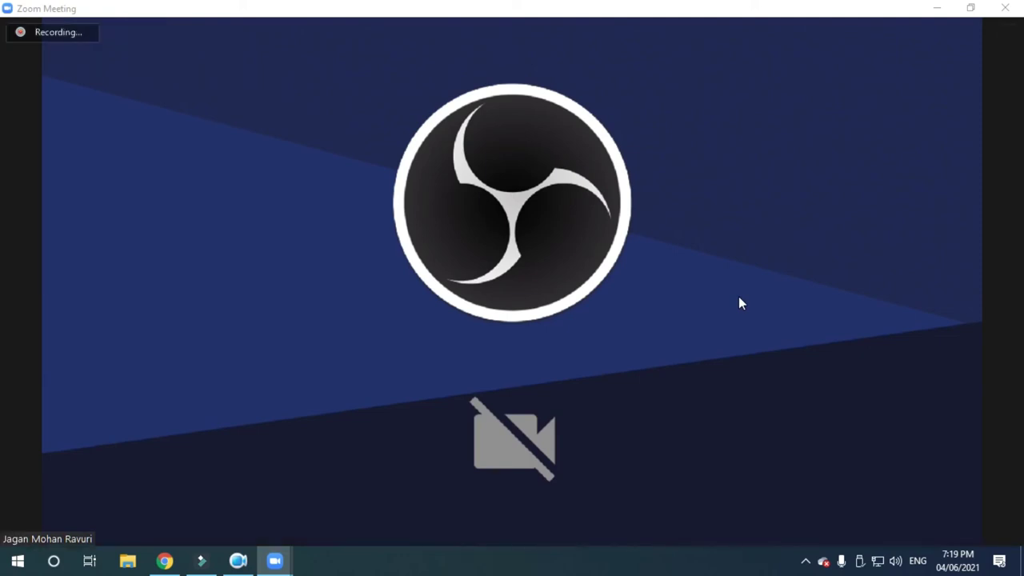
mouse_move(622, 516)
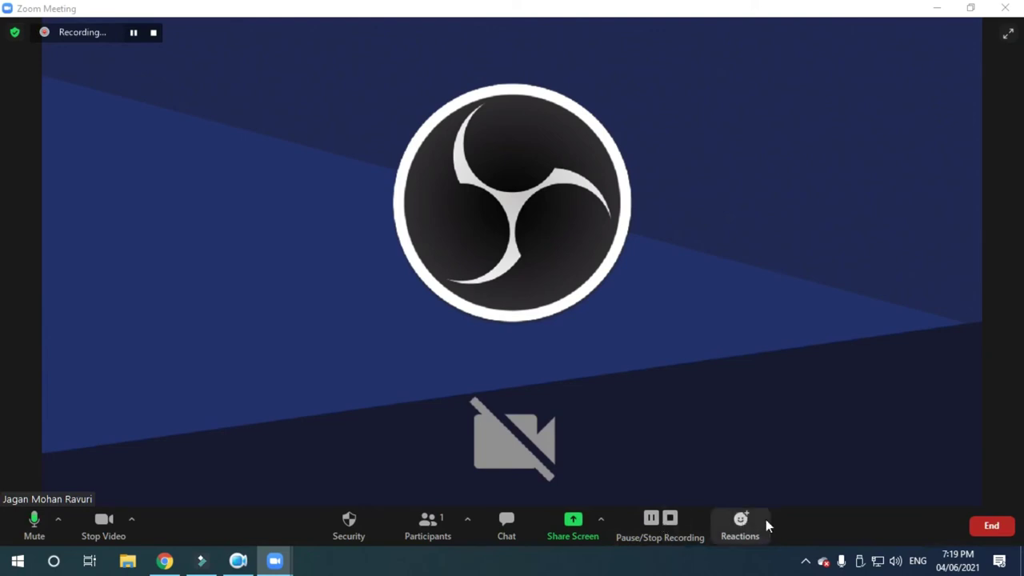
click(990, 530)
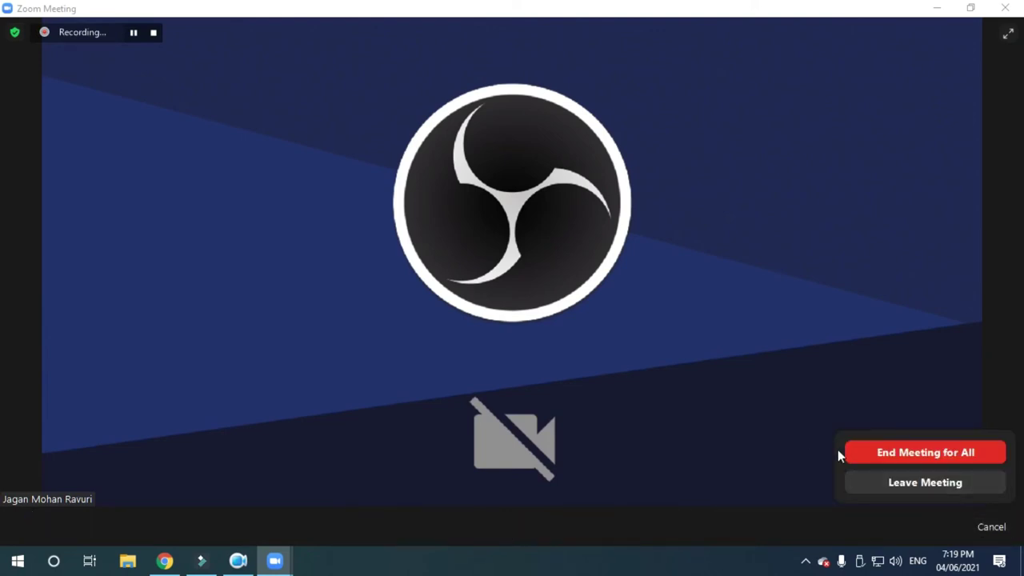
click(898, 452)
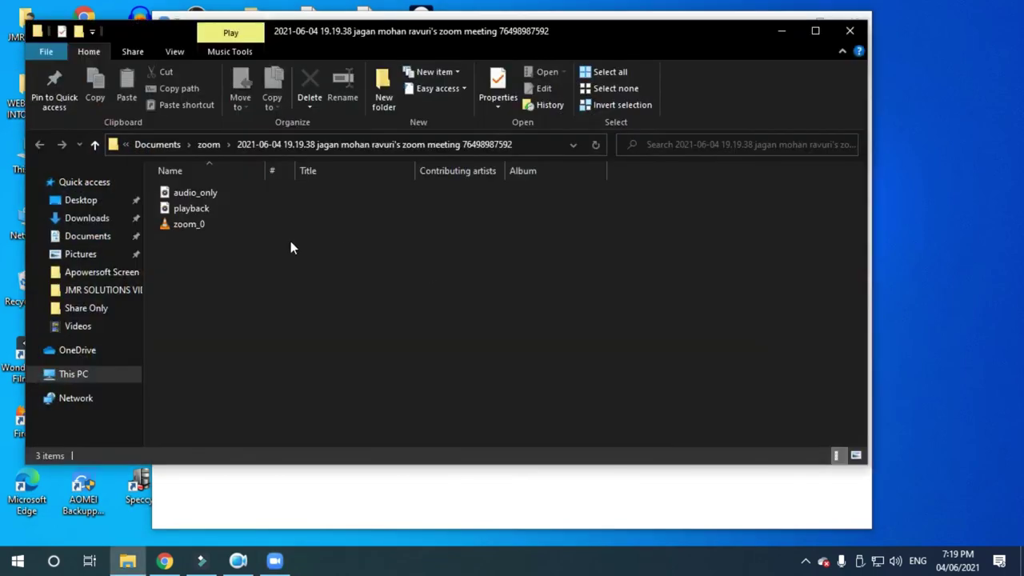
- Play the zoom_0 meeting recording in VLC media player with the volume raised to 125%
click(184, 224)
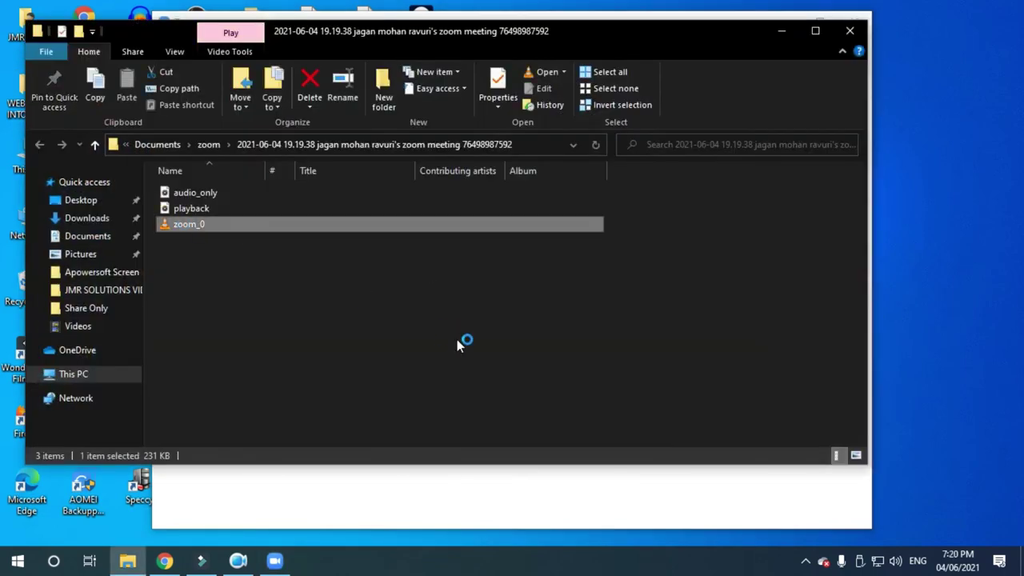
key(Return)
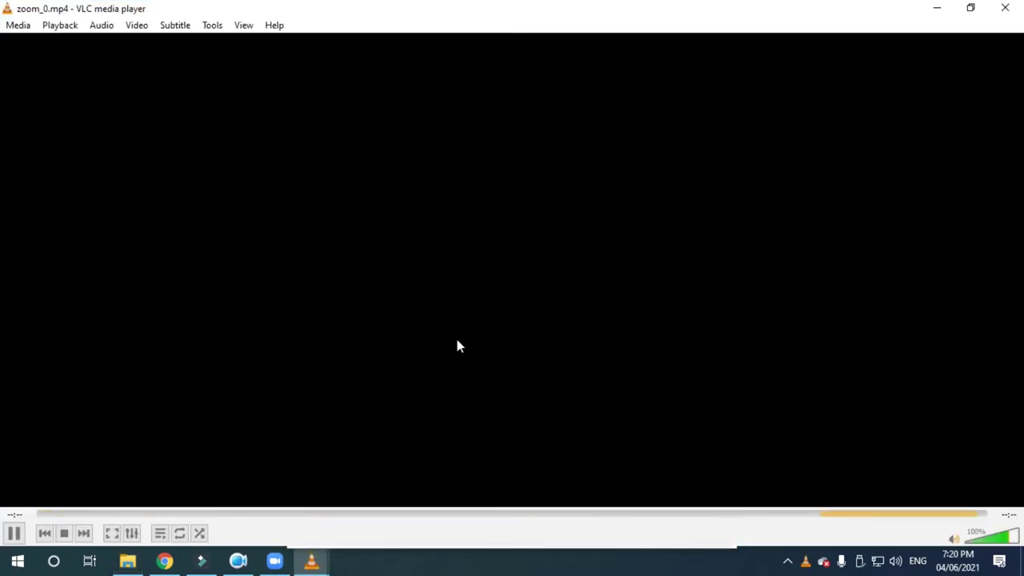
scroll(457, 343, up, 10)
scroll(457, 345, up, 5)
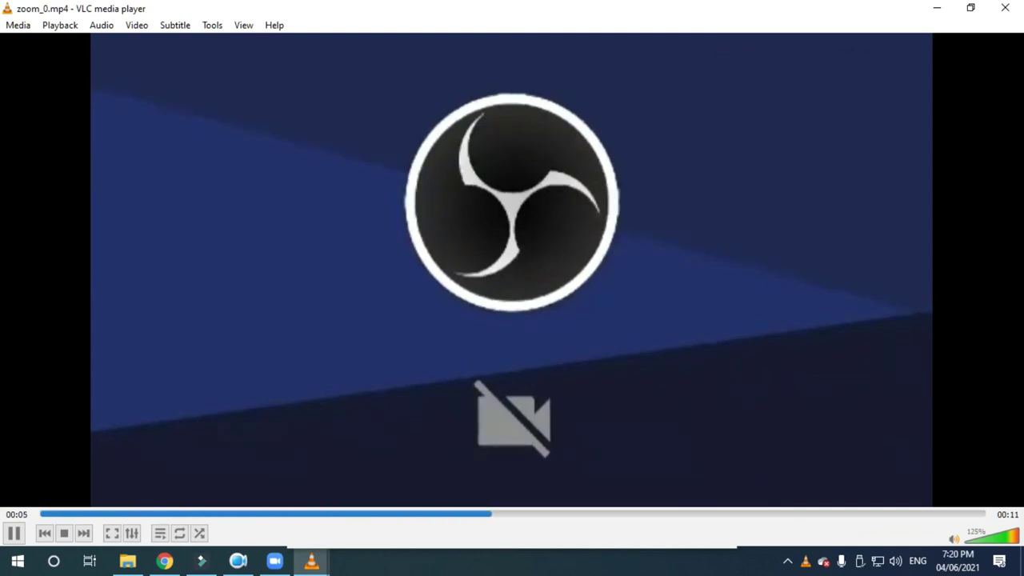
- Close VLC with its playlist, the recording folder and the Zoom window
click(1007, 10)
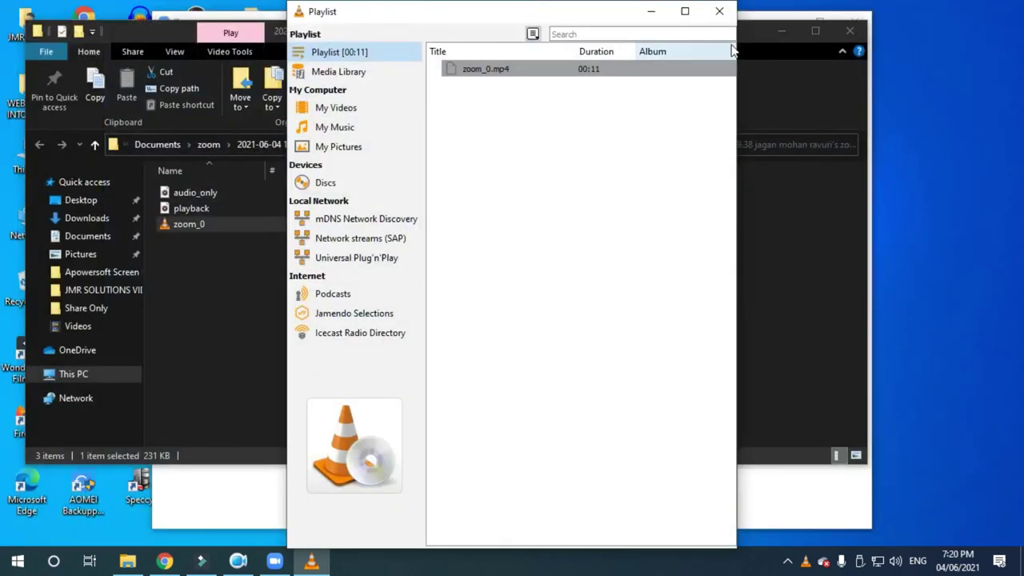
click(710, 12)
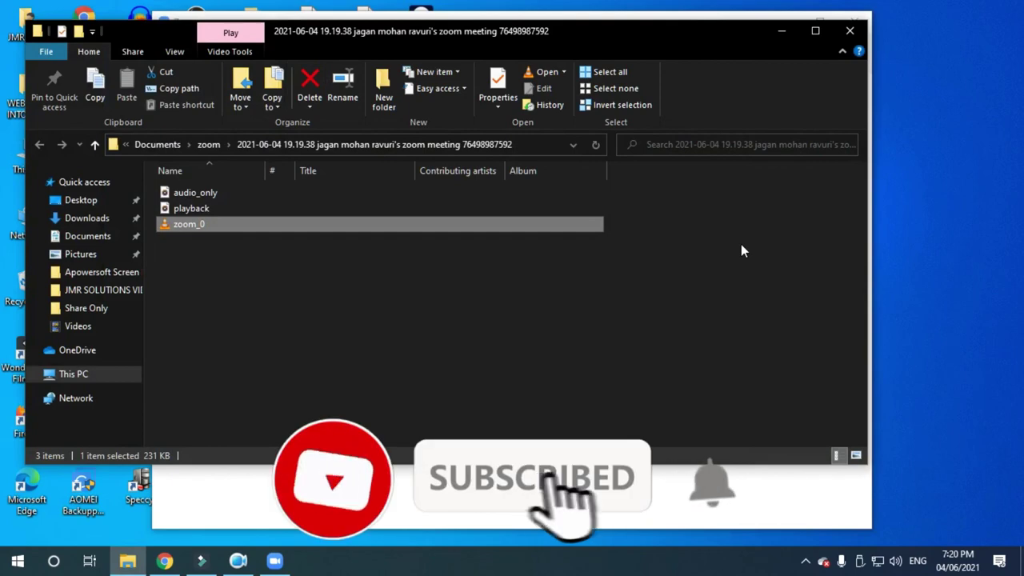
click(850, 30)
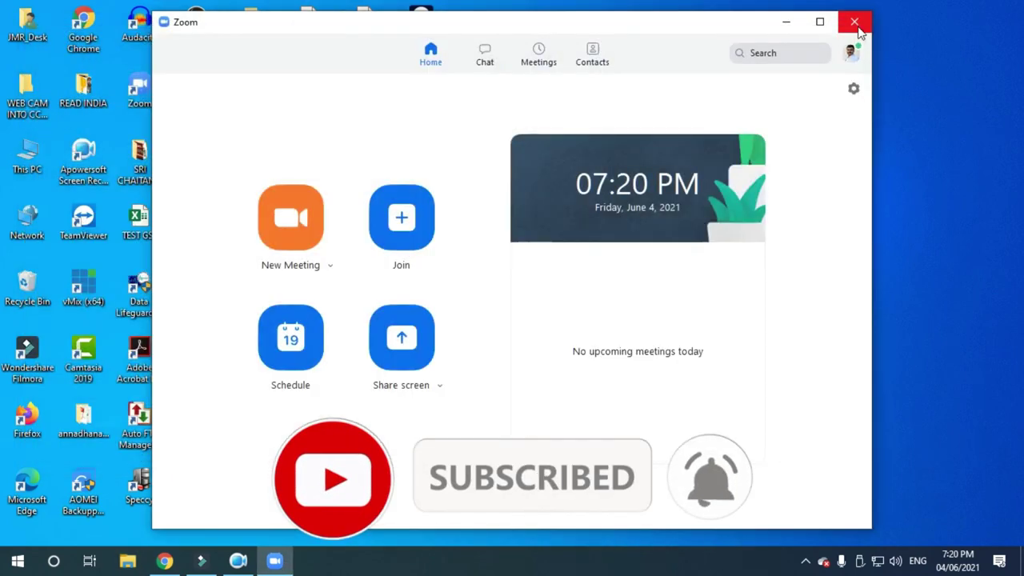
click(855, 22)
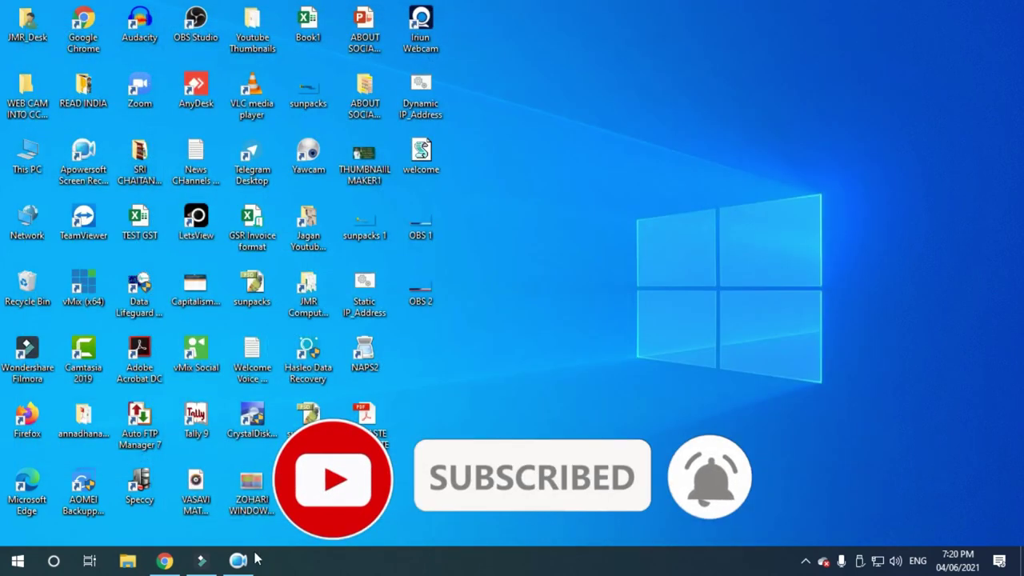